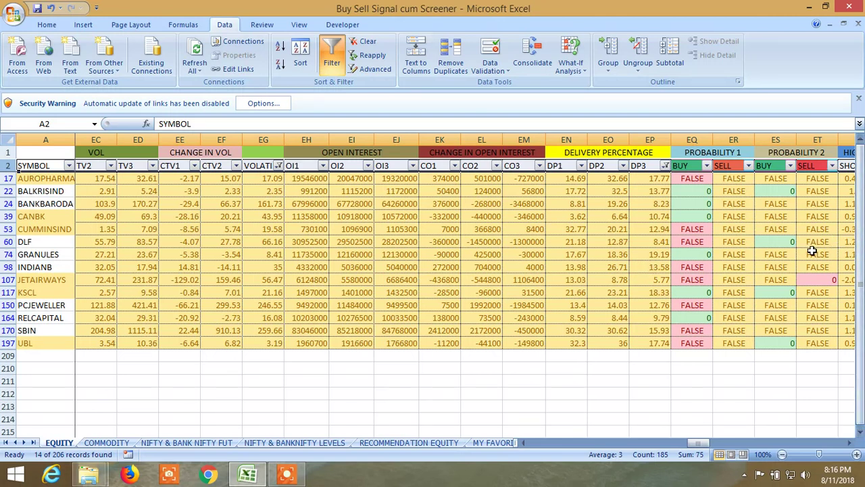
Step: Filter the PROBABILITY 1 BUY column to exclude FALSE and keep only the 0 entries
left_click(707, 166)
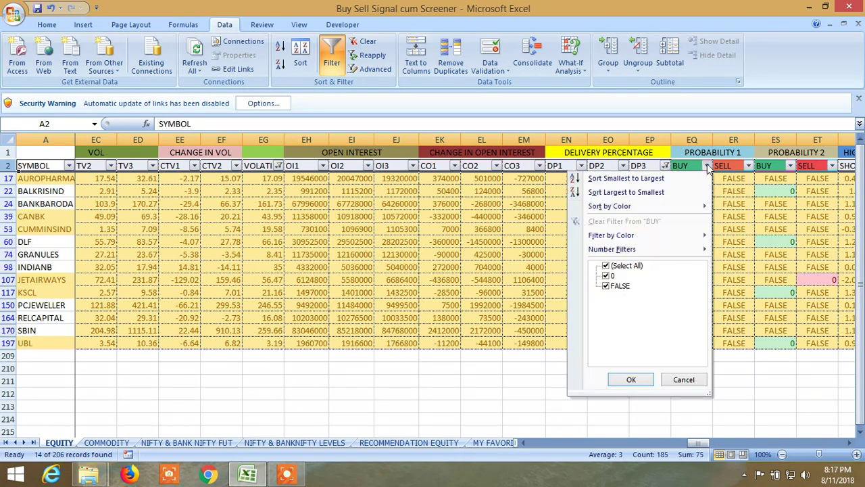
left_click(606, 286)
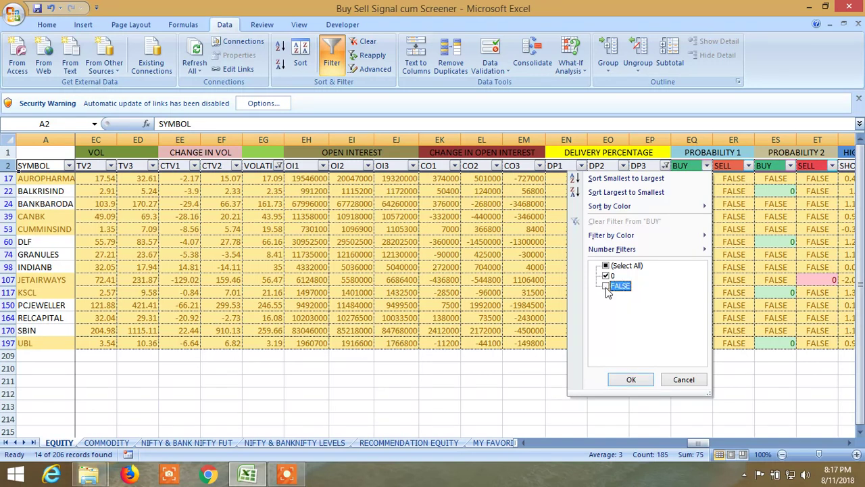
left_click(627, 381)
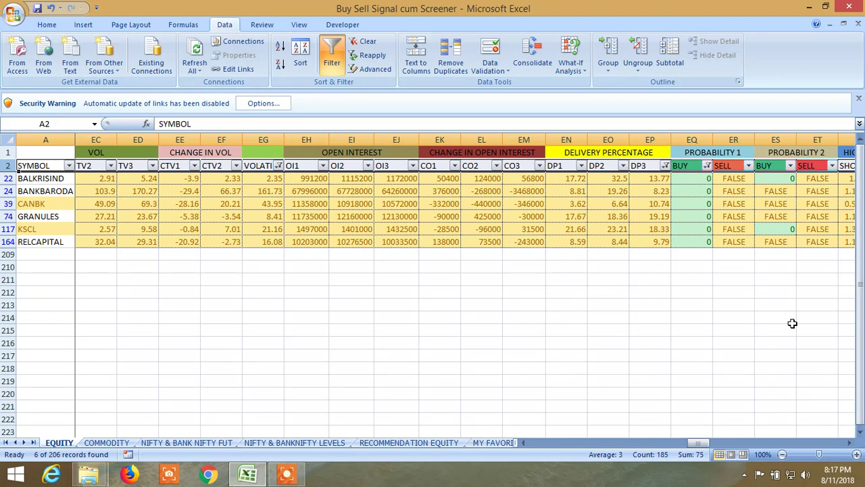
Step: Examine the filtered stocks' probable high-low ranges, high low factors and the PROBABILITY 1 to 6 signals
left_click(848, 443)
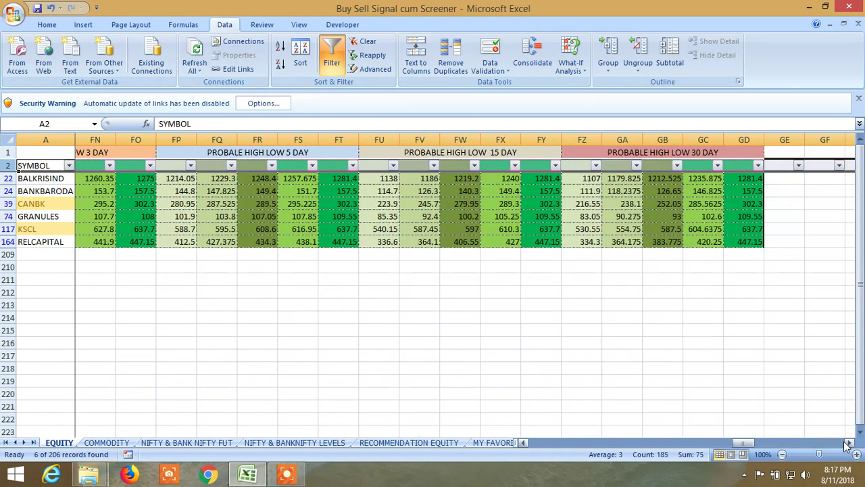
left_click(522, 444)
left_click(522, 444)
left_click(524, 445)
left_click(523, 444)
left_click(523, 444)
left_click(524, 444)
left_click(525, 444)
left_click(524, 444)
left_click(524, 444)
left_click(525, 444)
left_click(524, 444)
left_click(524, 444)
left_click(524, 444)
left_click(525, 444)
left_click(525, 444)
left_click(525, 444)
left_click(524, 444)
left_click(524, 444)
left_click(524, 444)
left_click(525, 444)
left_click(524, 444)
left_click(524, 444)
left_click(525, 444)
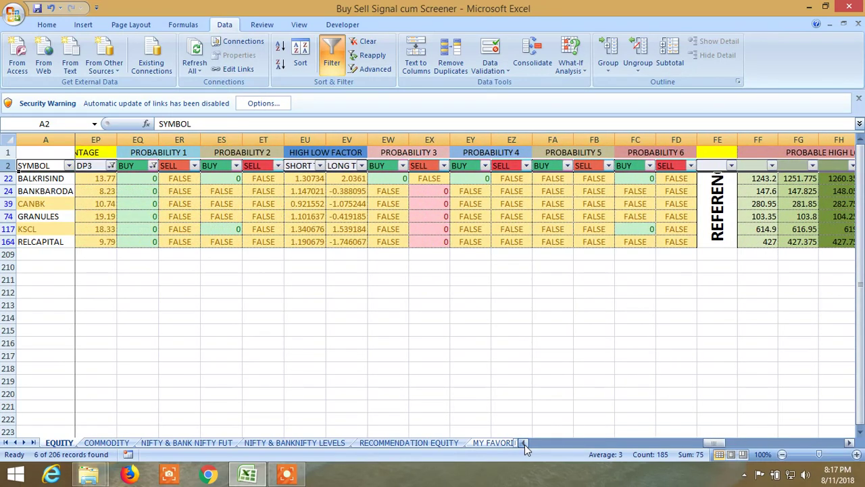
left_click(524, 444)
left_click(525, 444)
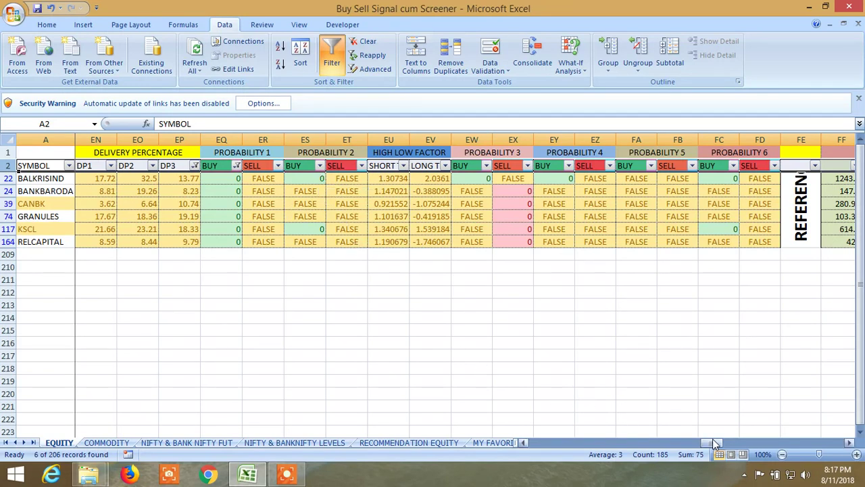
Step: Review the filtered stocks' long-term LTP positions, range breaks, NEAR HIGH LOWS and NEW HIGH LOWS columns
left_click_drag(715, 443, 658, 446)
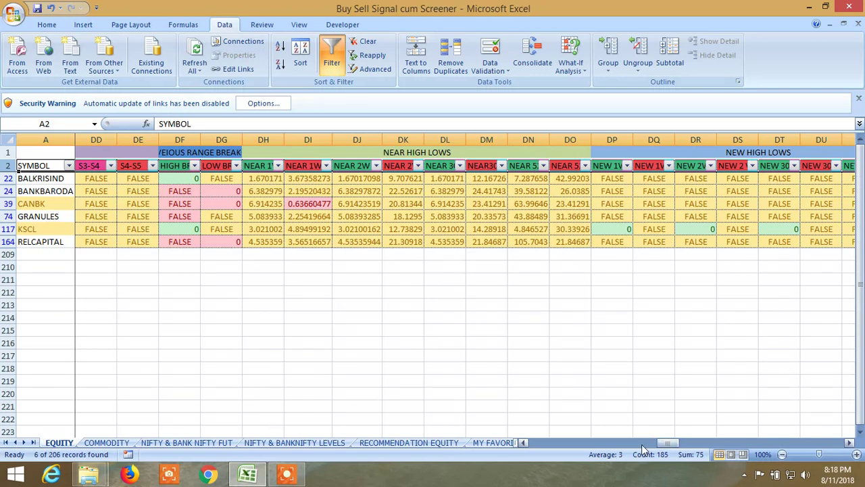
left_click(643, 444)
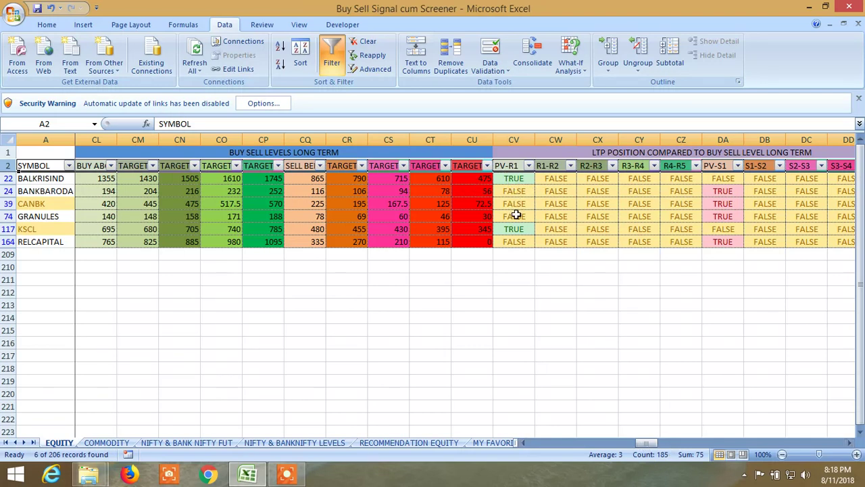
left_click_drag(645, 446, 652, 444)
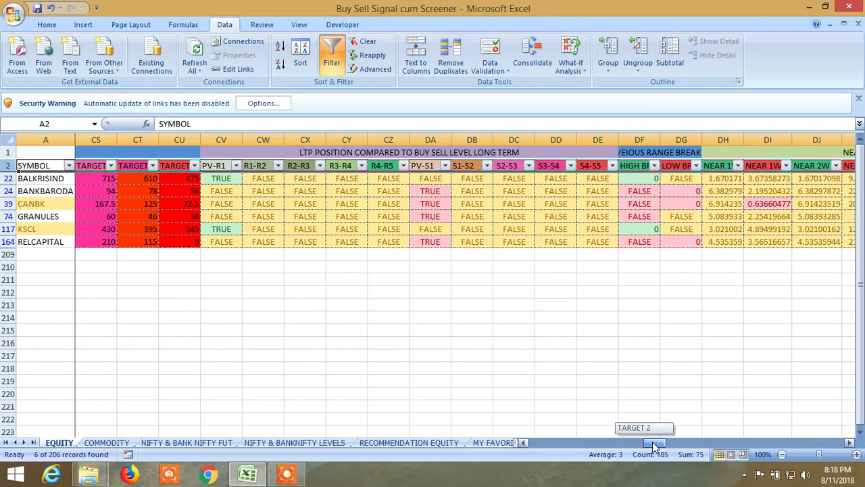
left_click_drag(652, 441, 662, 444)
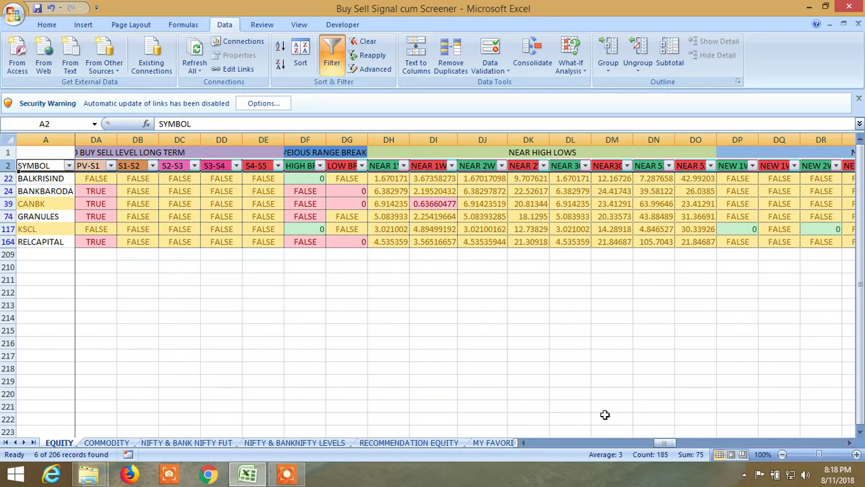
left_click(679, 444)
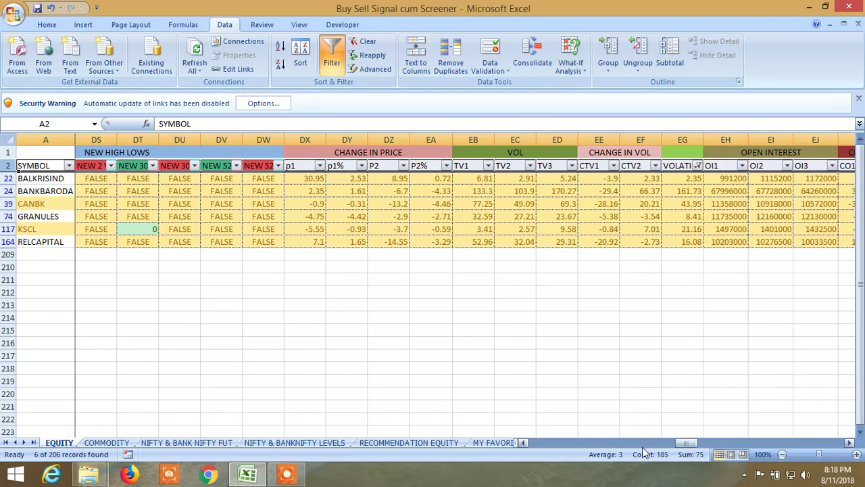
left_click(522, 444)
left_click(523, 443)
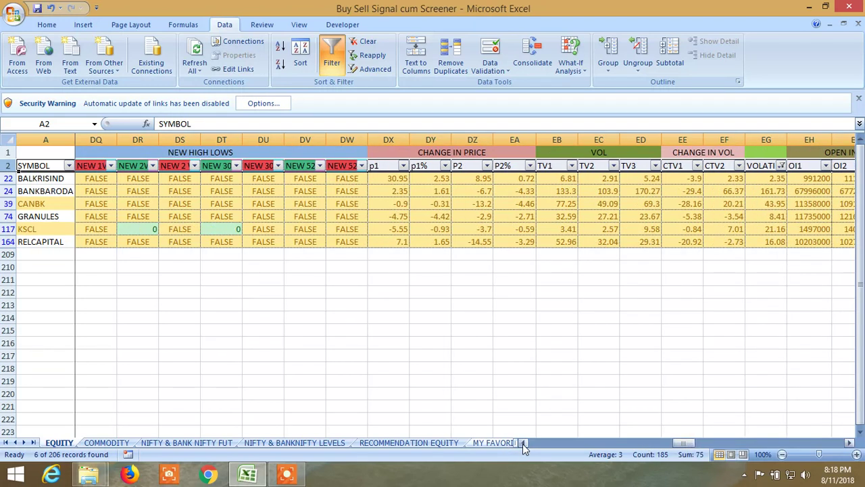
left_click(522, 444)
left_click(522, 443)
left_click(522, 443)
left_click(522, 444)
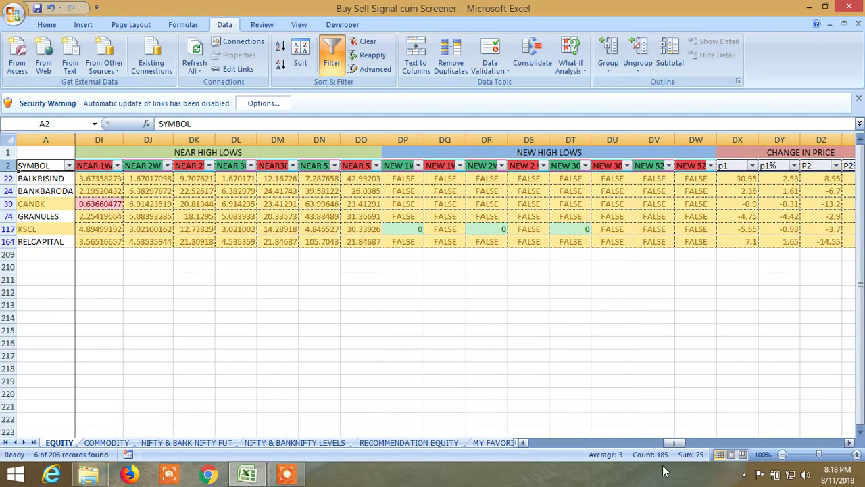
Step: Compare the filtered stocks' LTP positions against the intraday, swing and positional buy-sell levels
left_click_drag(677, 442, 549, 458)
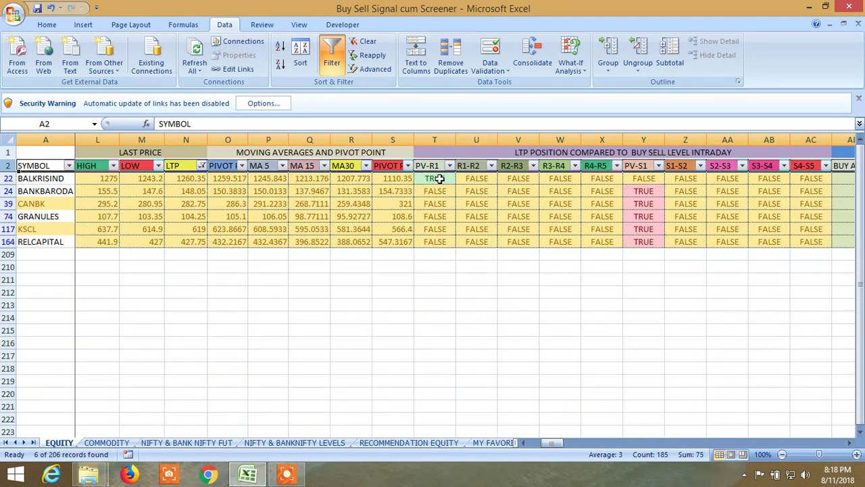
left_click_drag(553, 440, 583, 448)
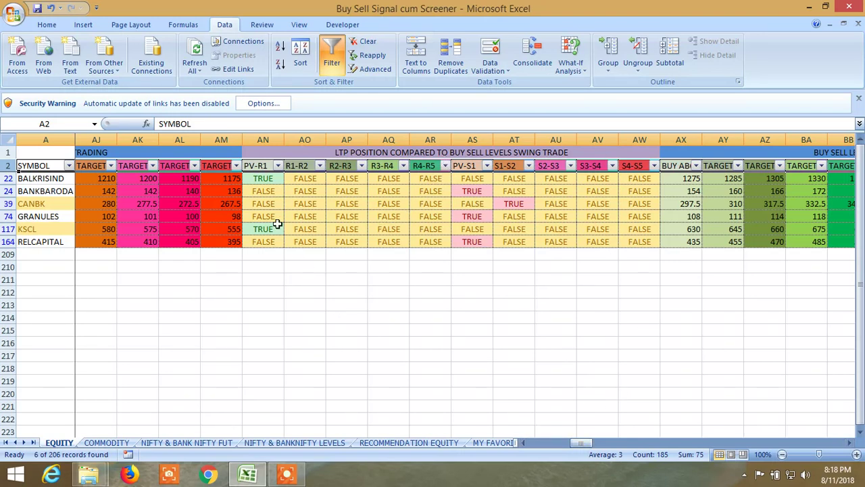
left_click_drag(585, 448, 606, 451)
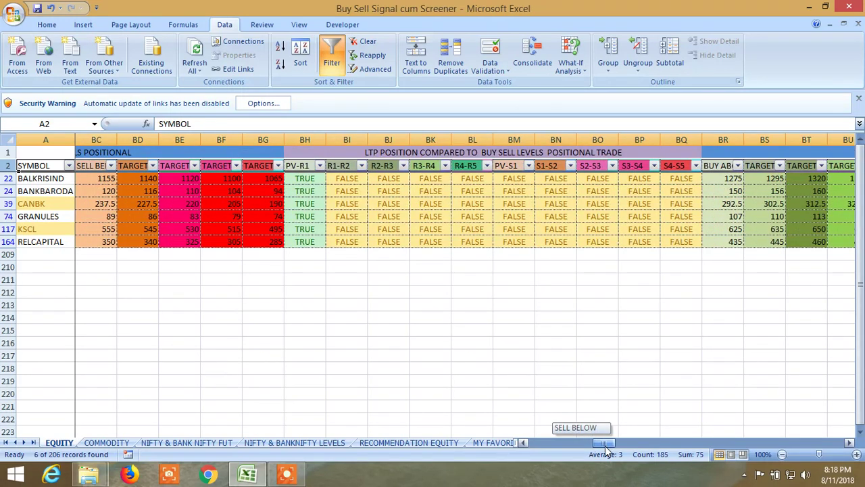
left_click_drag(606, 451, 607, 451)
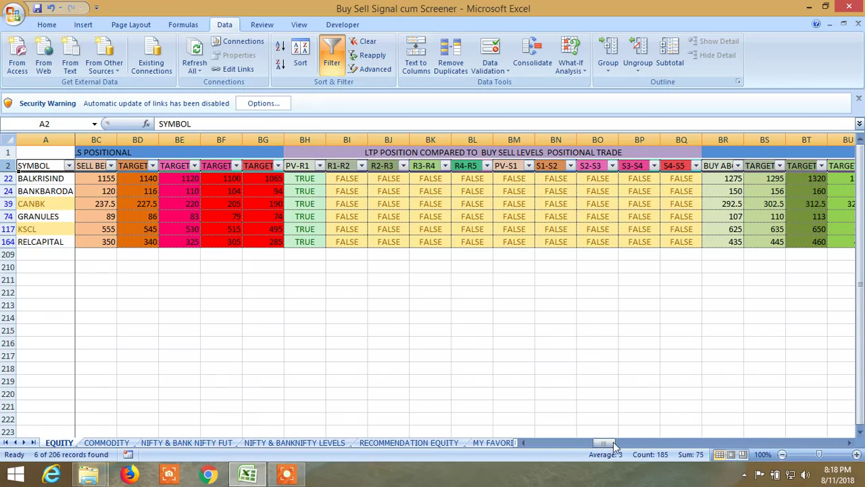
Step: Filter the PROBABILITY 2 BUY column to exclude FALSE and keep only the 0 entries
left_click_drag(599, 444, 699, 442)
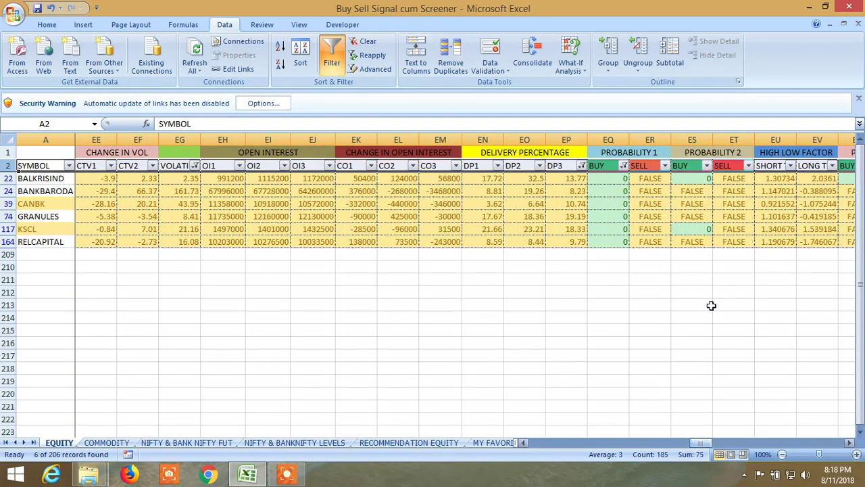
left_click(706, 167)
left_click(606, 286)
left_click(632, 380)
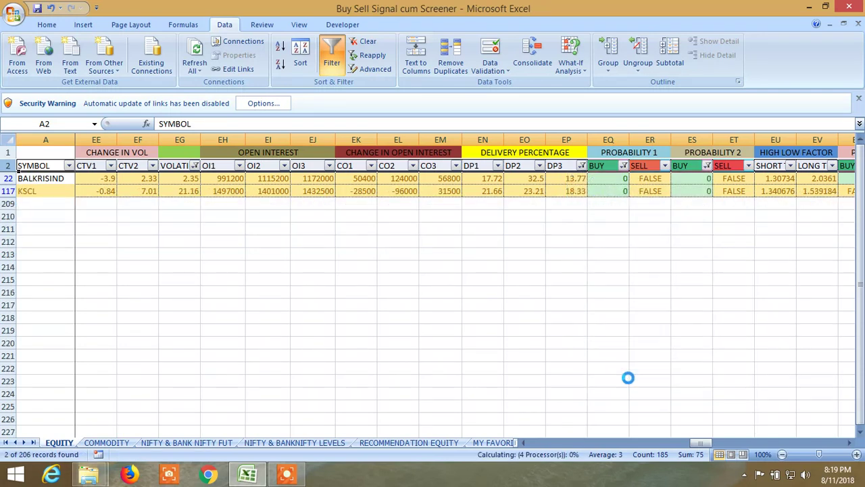
Step: Review the remaining stocks' intraday, swing and positional buy-sell levels, LTP positions and probable high-low ranges
left_click_drag(700, 449, 534, 444)
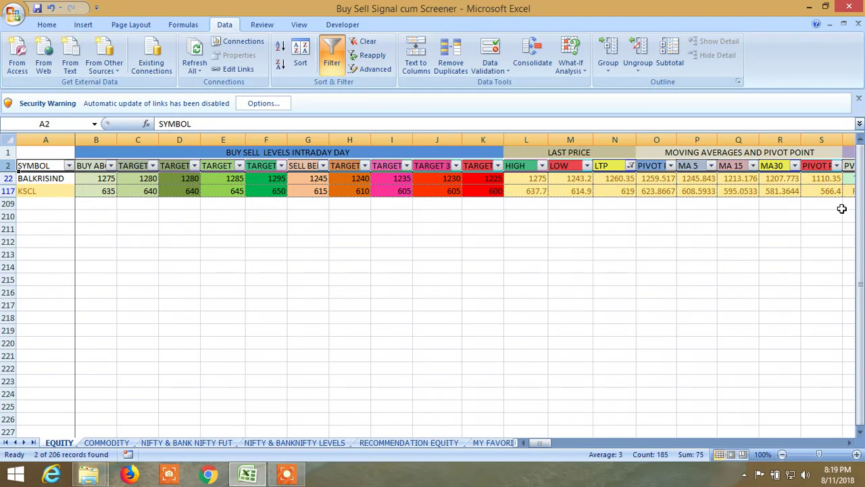
left_click(850, 444)
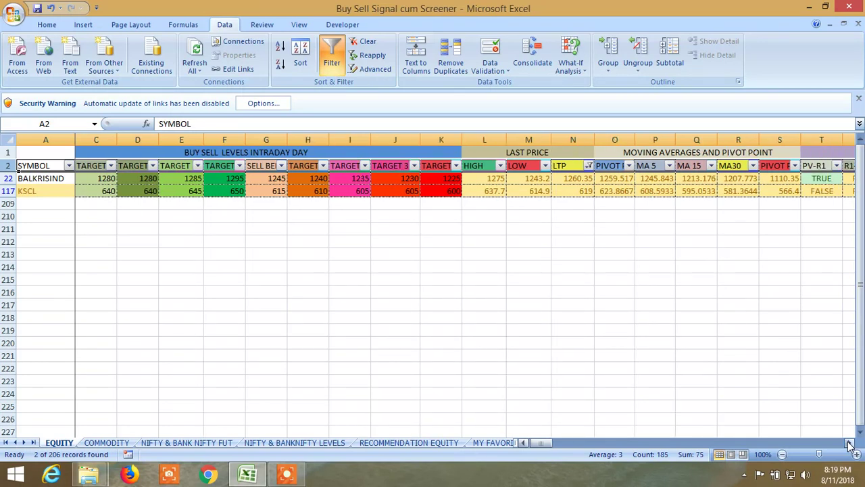
left_click(849, 444)
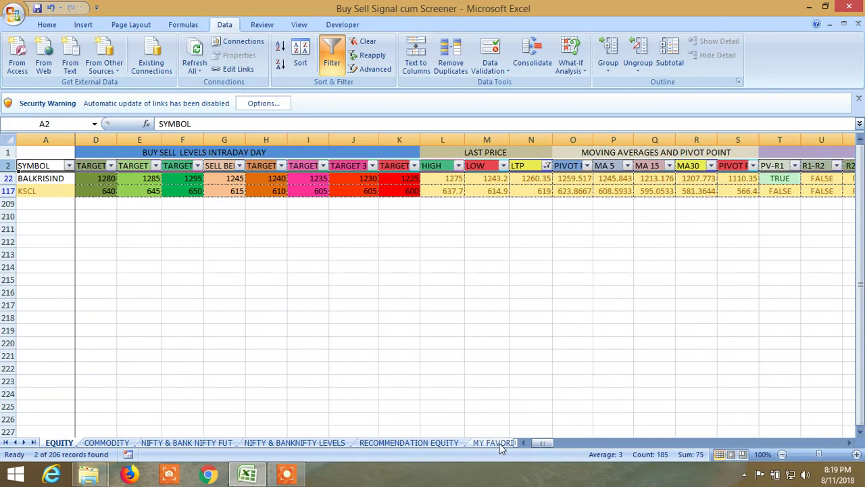
left_click(554, 442)
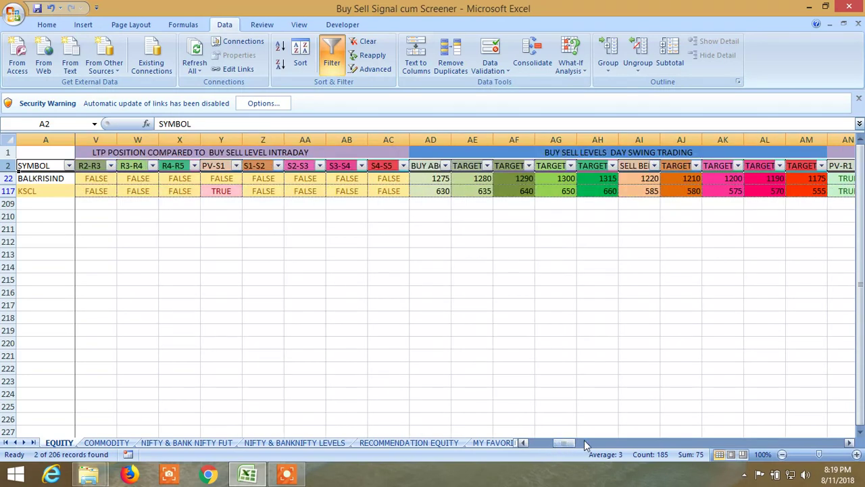
left_click(583, 443)
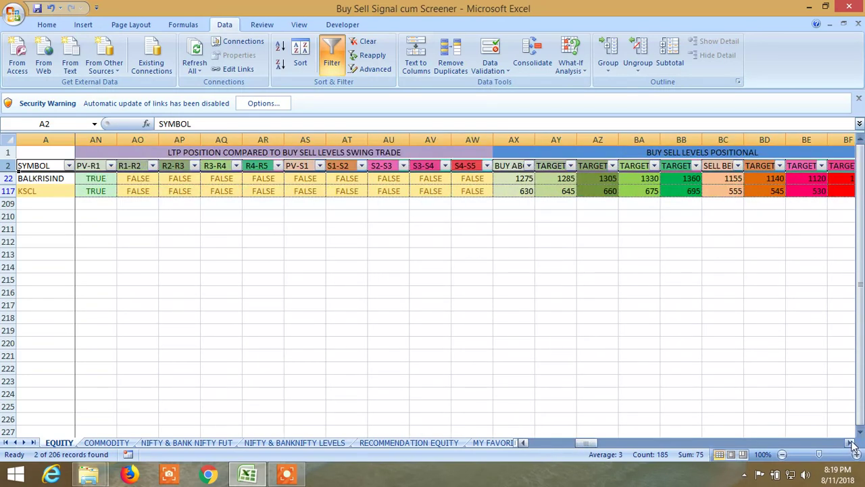
left_click_drag(588, 443, 730, 443)
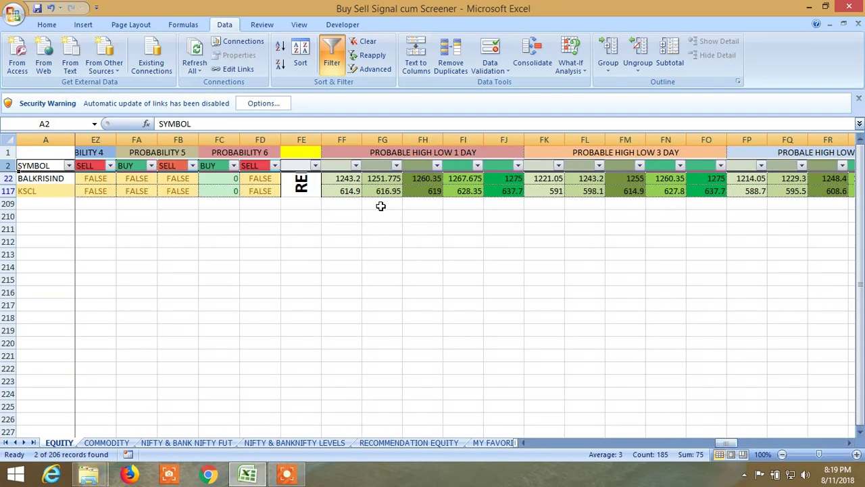
Step: Open the STOCK TREND VS NIFTY sheet and locate the BALKRISIND row
left_click(35, 442)
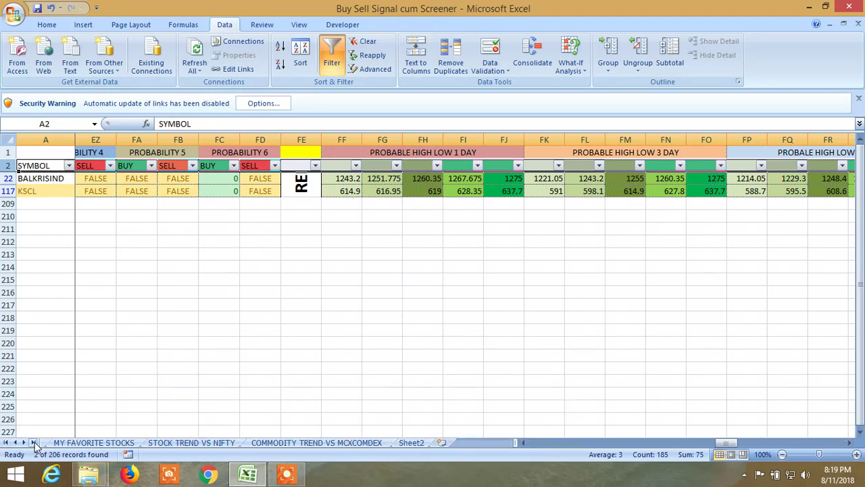
left_click(216, 443)
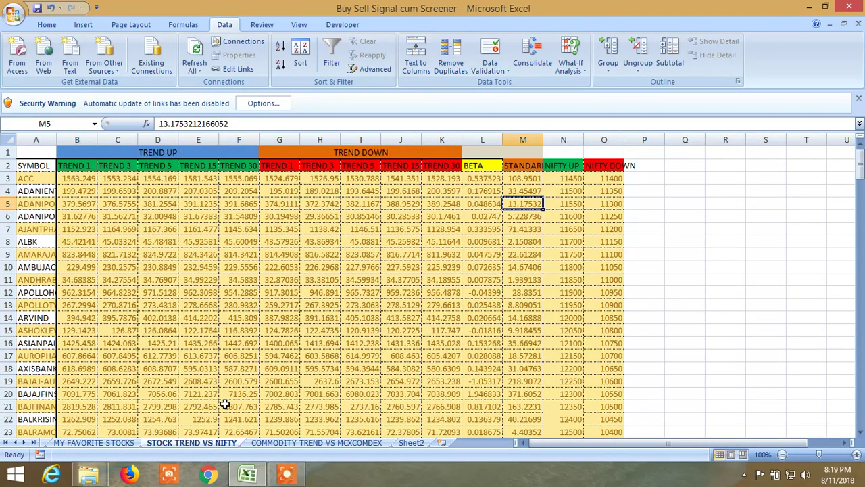
scroll(112, 254, "down", 5)
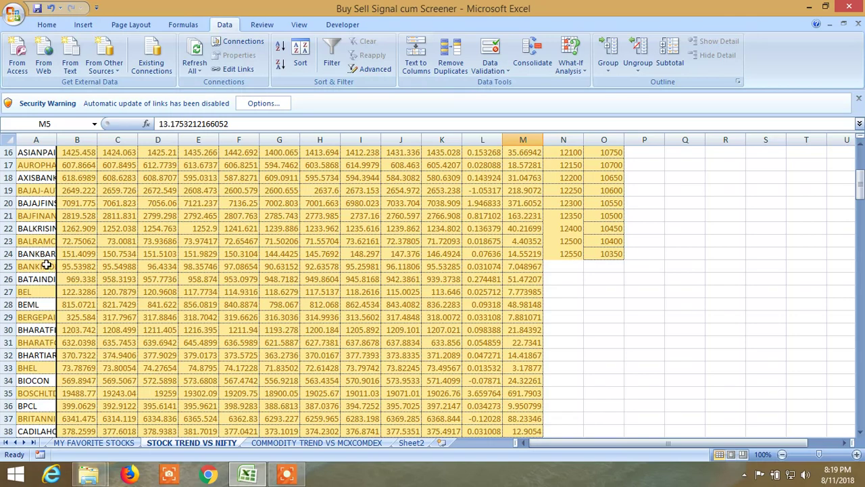
left_click(43, 230)
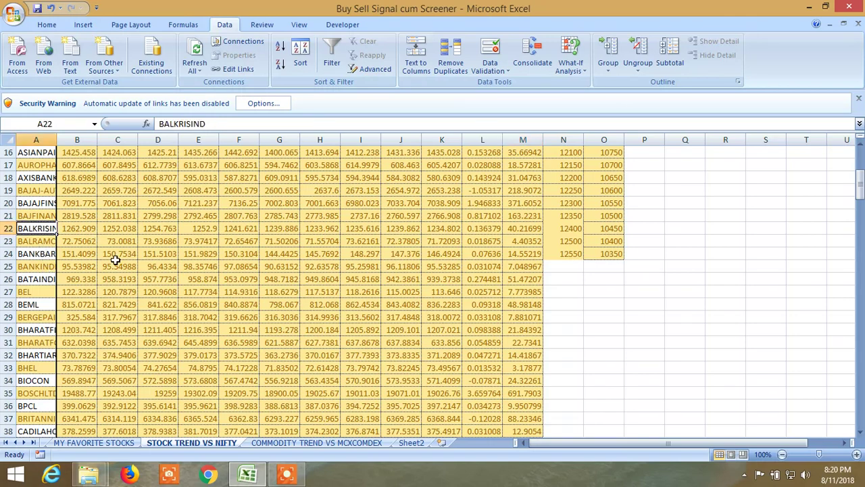
Step: Inspect BALKRISIND's TREND UP values for 3, 5, 15 and 30 and its TREND DOWN value for 1
scroll(411, 362, "up", 5)
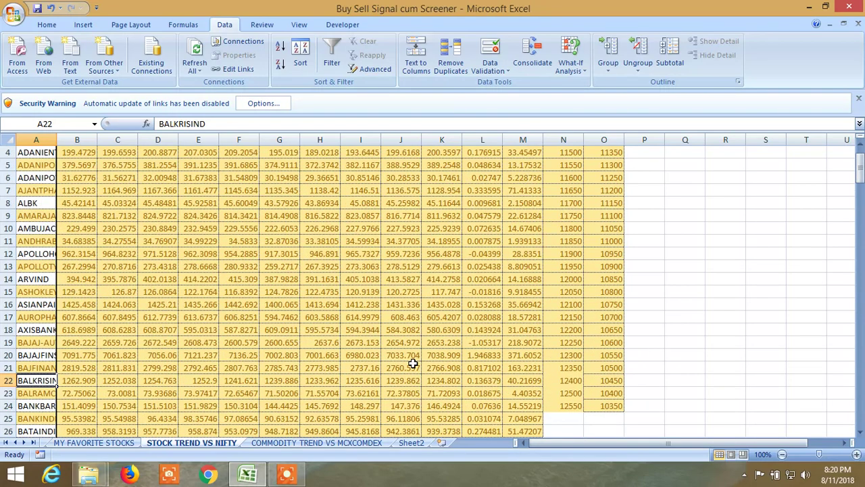
scroll(412, 363, "down", 3)
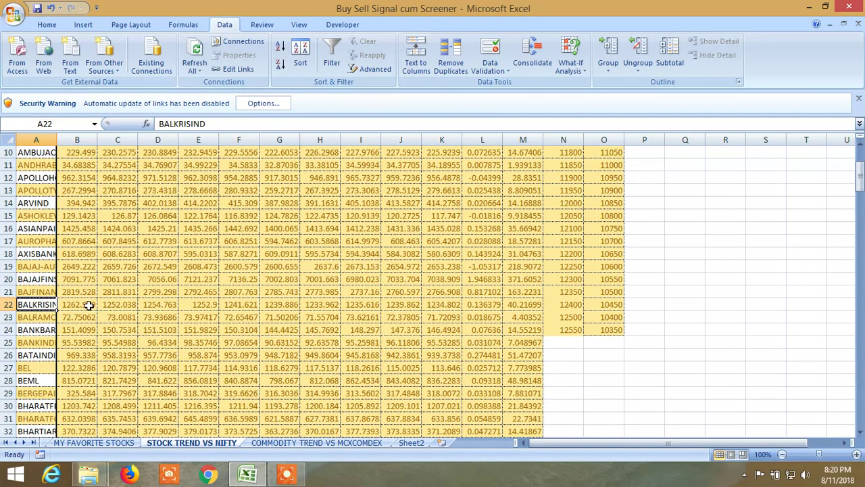
left_click(110, 305)
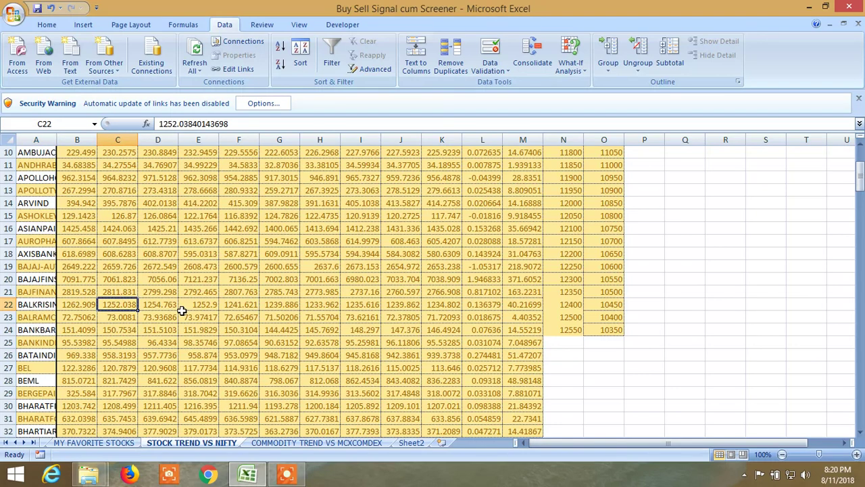
left_click(160, 306)
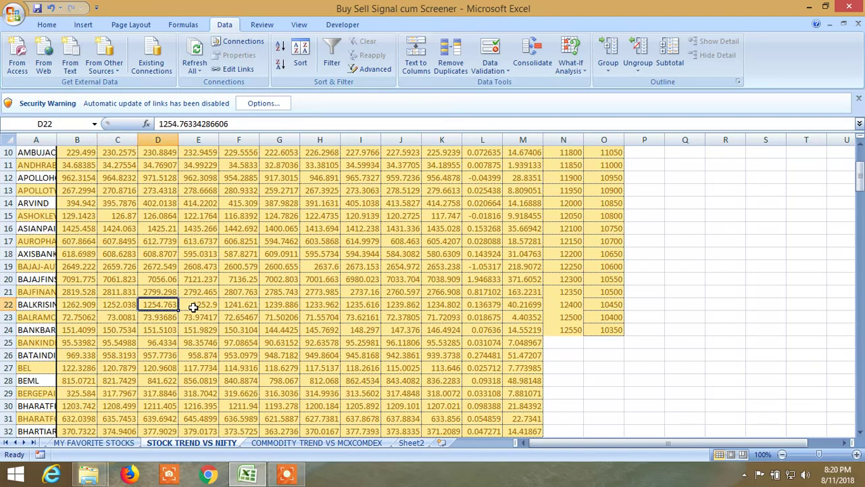
left_click(202, 304)
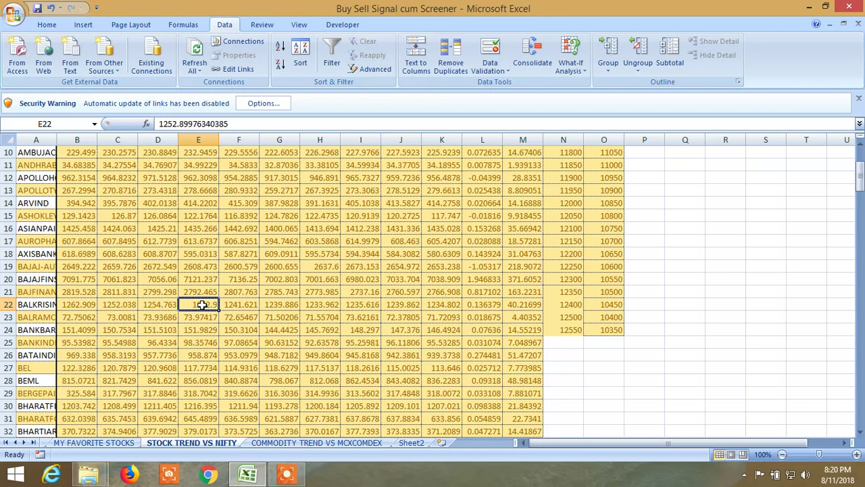
left_click(237, 305)
left_click(283, 307)
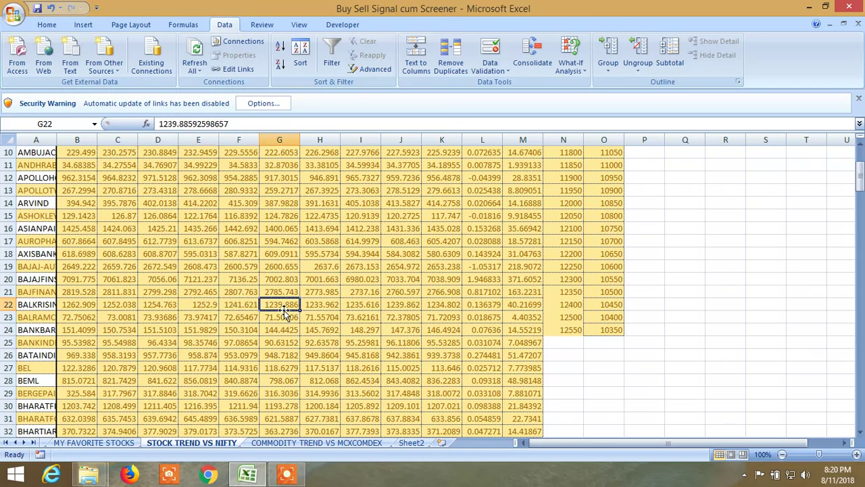
Step: Freeze panes at cell B3 so the two header rows and the SYMBOL column stay in view
scroll(302, 309, "up", 3)
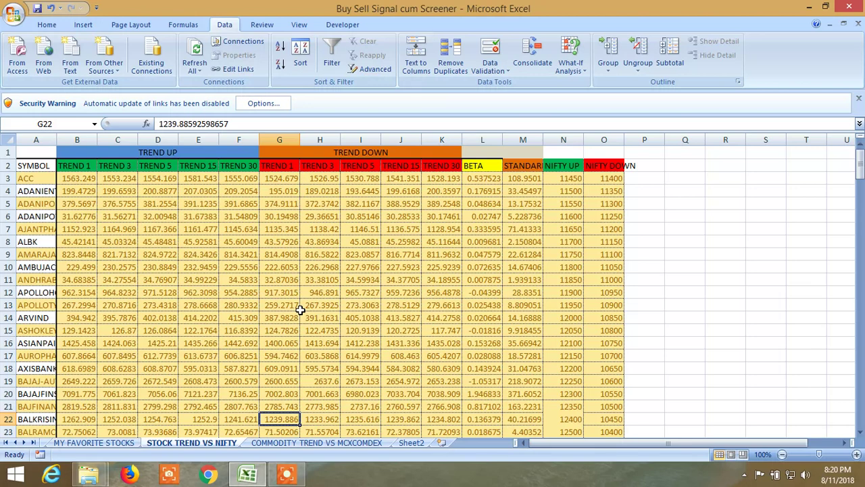
left_click(79, 178)
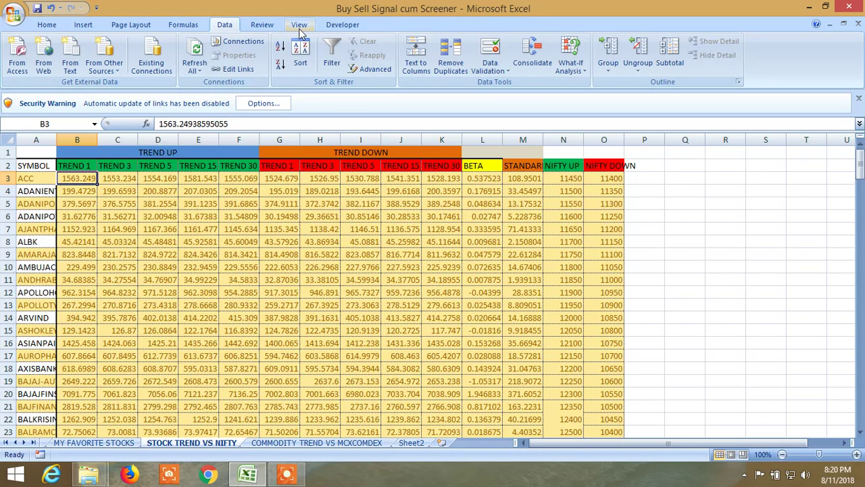
left_click(45, 25)
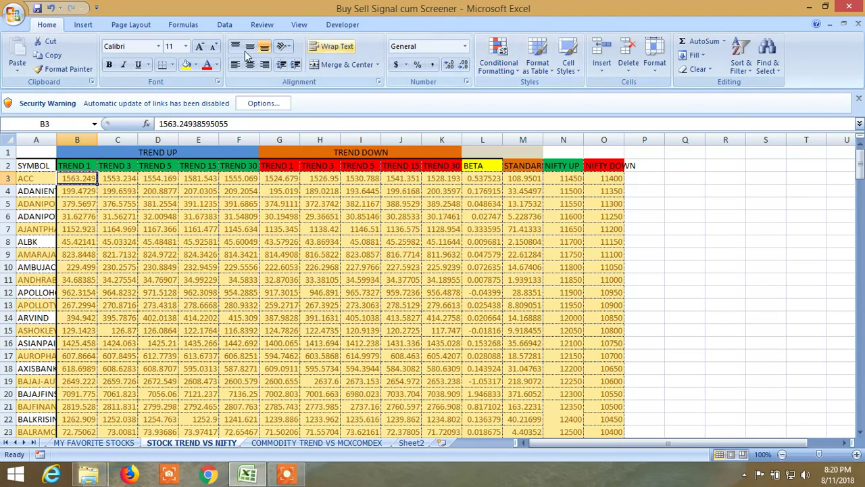
left_click(298, 25)
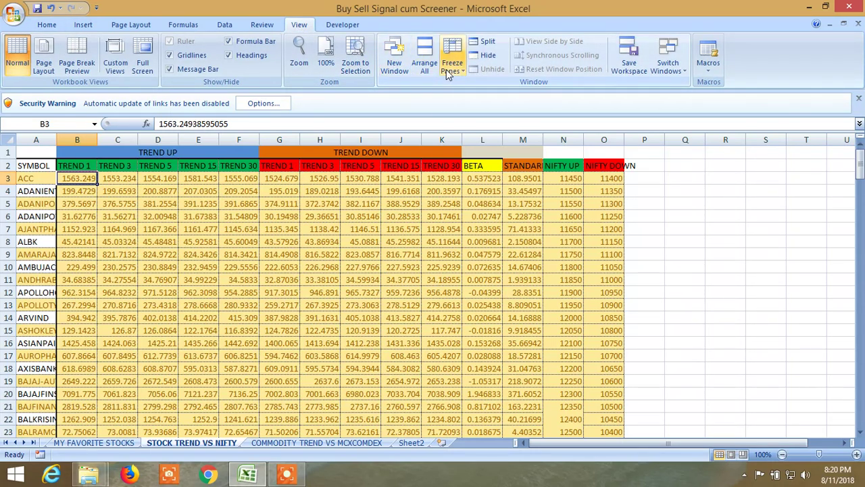
left_click(447, 68)
left_click(482, 94)
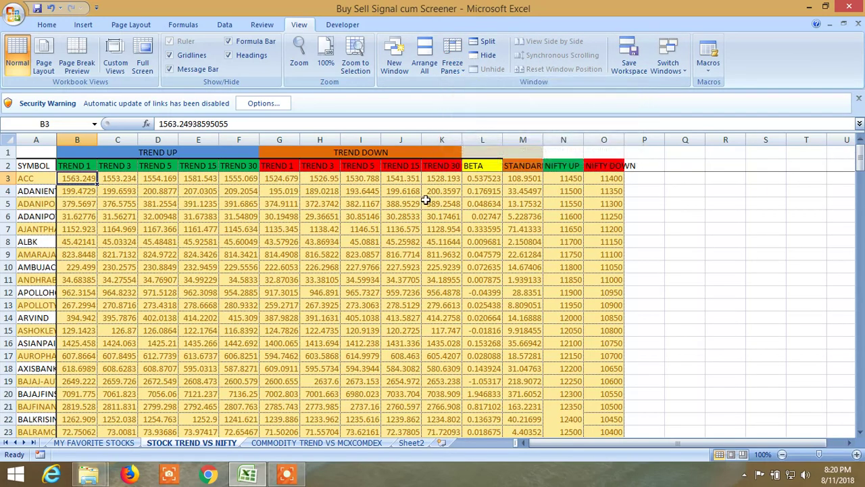
left_click(263, 332)
scroll(243, 330, "down", 9)
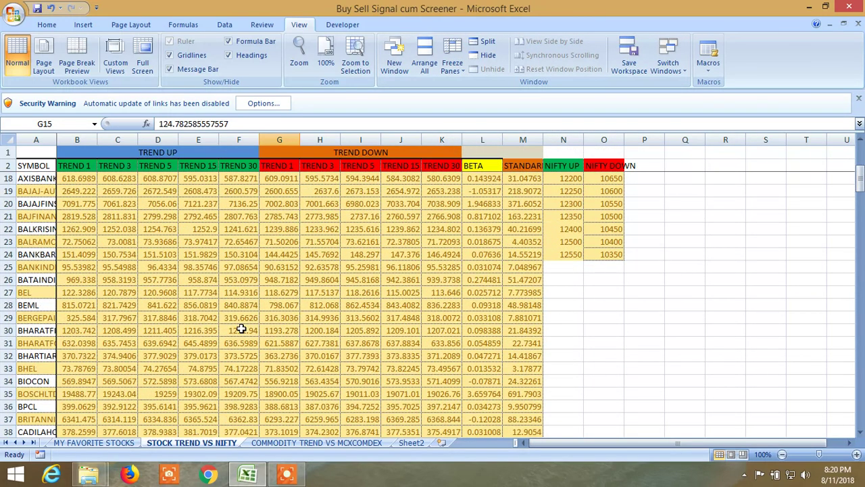
scroll(241, 329, "up", 3)
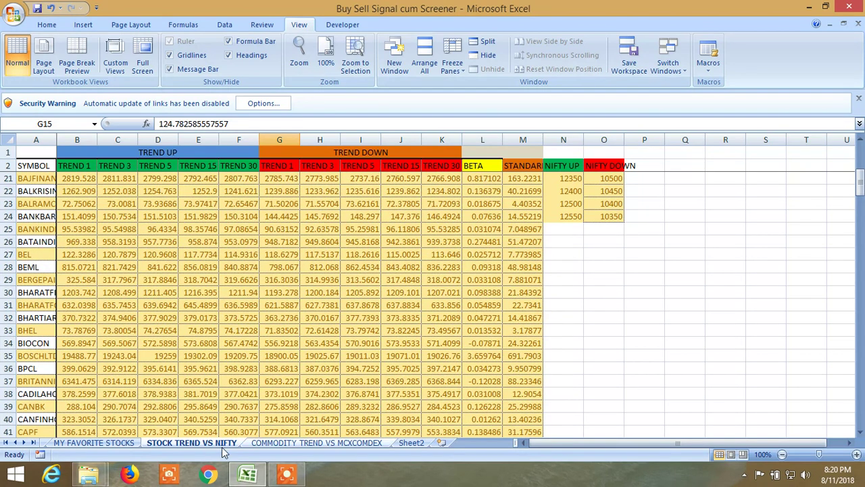
Step: Return to the EQUITY sheet to check the symbols of the filtered stocks
left_click(15, 443)
left_click(15, 444)
left_click(16, 443)
left_click(16, 443)
left_click(16, 443)
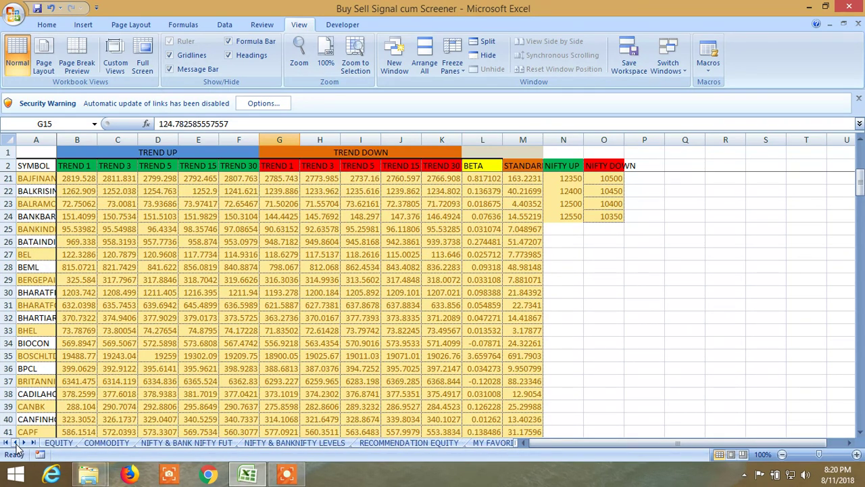
left_click(65, 443)
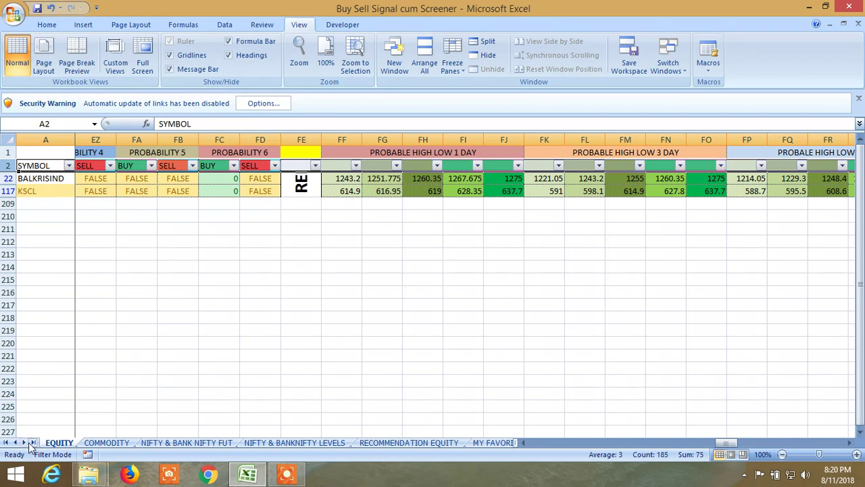
Step: Reopen the STOCK TREND VS NIFTY sheet
left_click(24, 443)
left_click(24, 442)
left_click(24, 443)
left_click(24, 443)
left_click(24, 443)
left_click(186, 444)
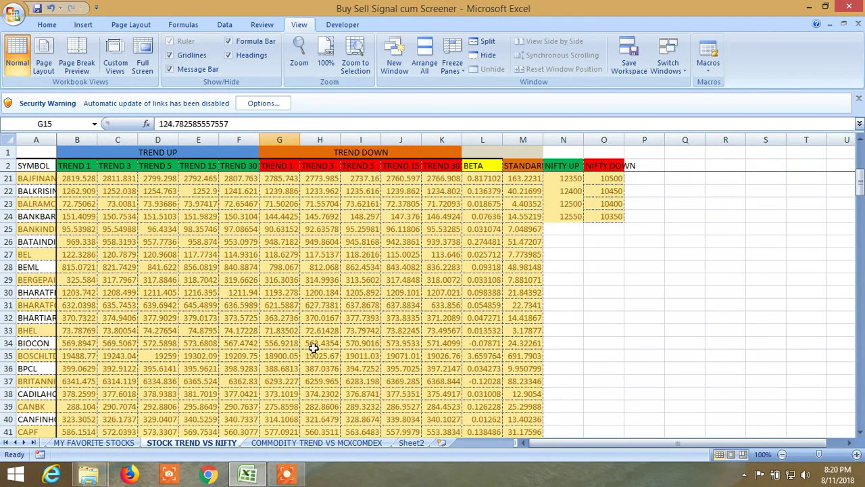
Step: Locate the KSCL row in the symbol list, examine its trend and BETA values, and return to the start of the list
scroll(128, 307, "down", 19)
scroll(123, 311, "down", 20)
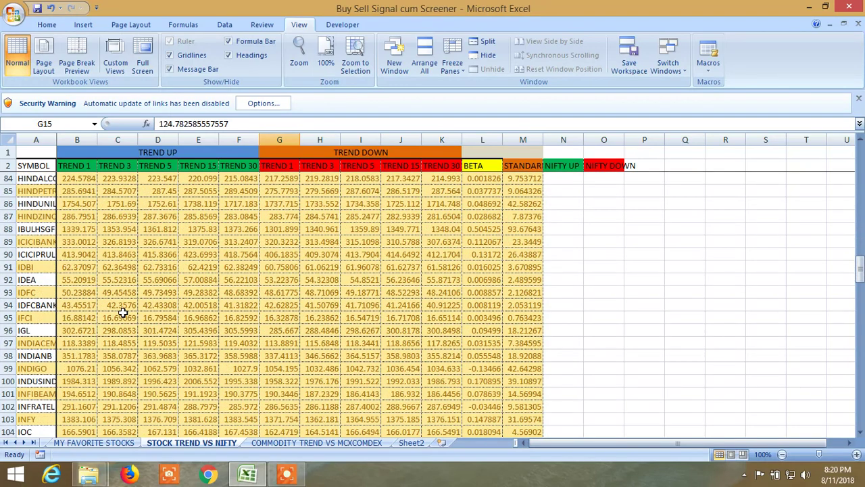
scroll(123, 311, "down", 6)
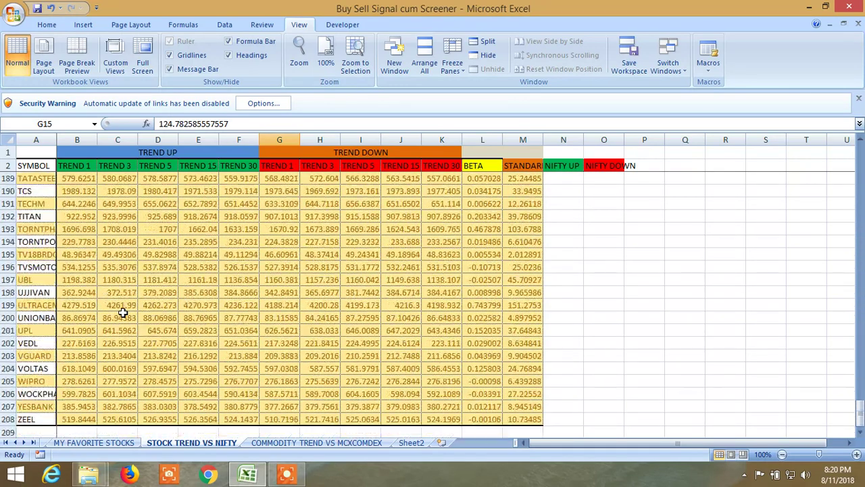
scroll(123, 312, "up", 2)
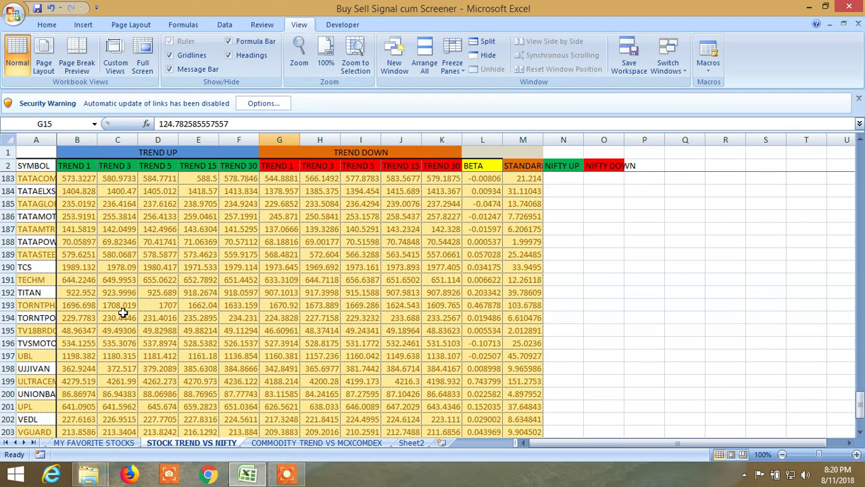
scroll(123, 311, "up", 12)
scroll(123, 311, "up", 12)
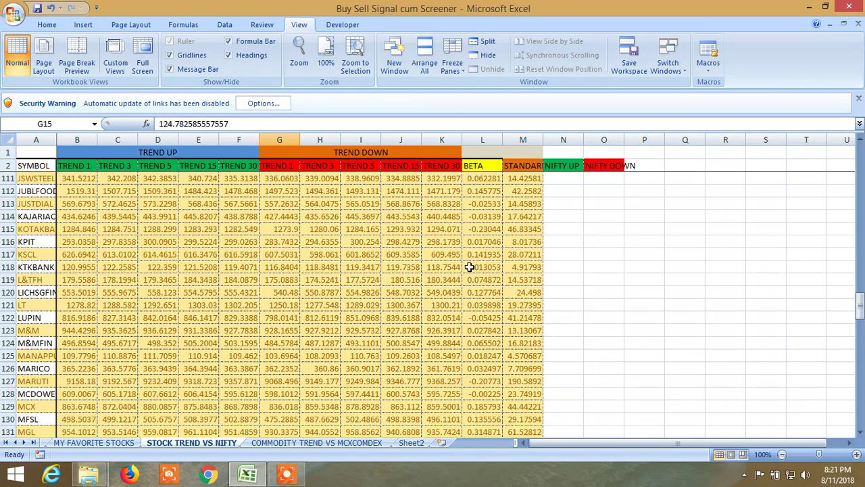
scroll(470, 269, "up", 16)
scroll(449, 280, "up", 20)
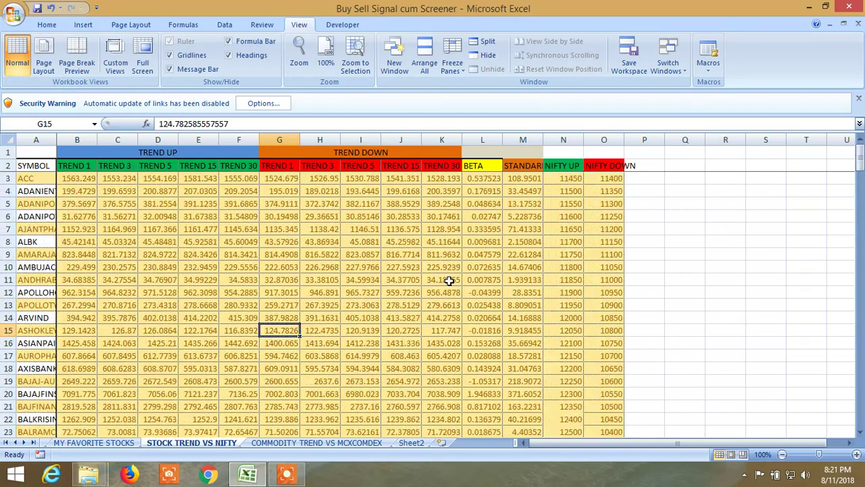